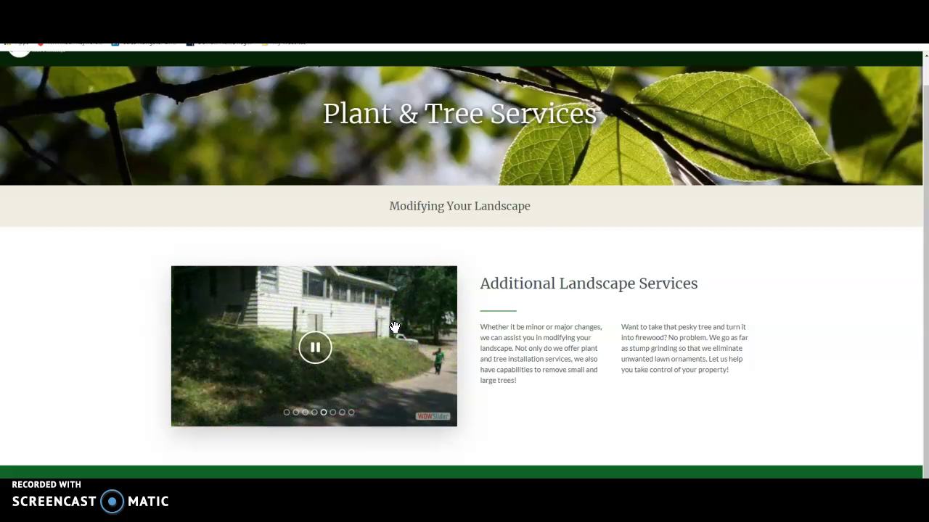
# Step: Go from the Plant & Tree Services page to the site's home page and look over its content
pyautogui.scroll(1, 498, 197)
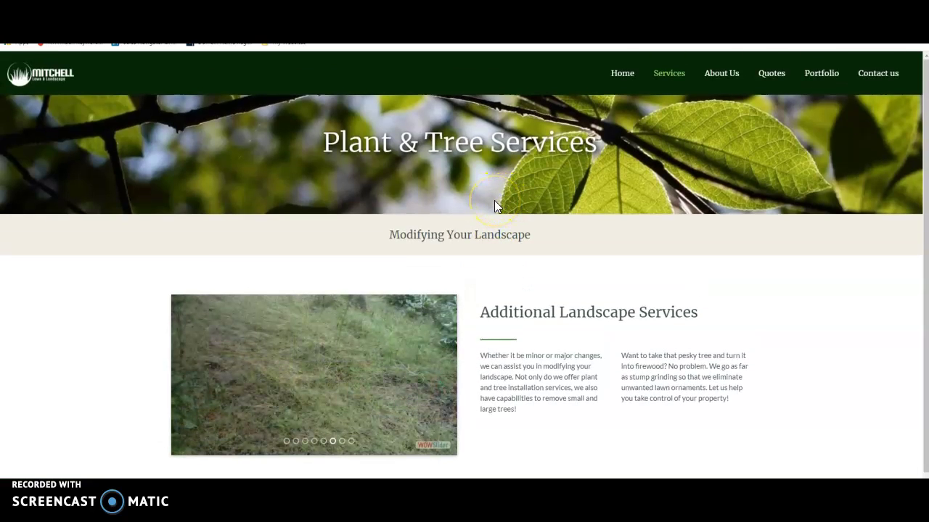
pyautogui.click(501, 200)
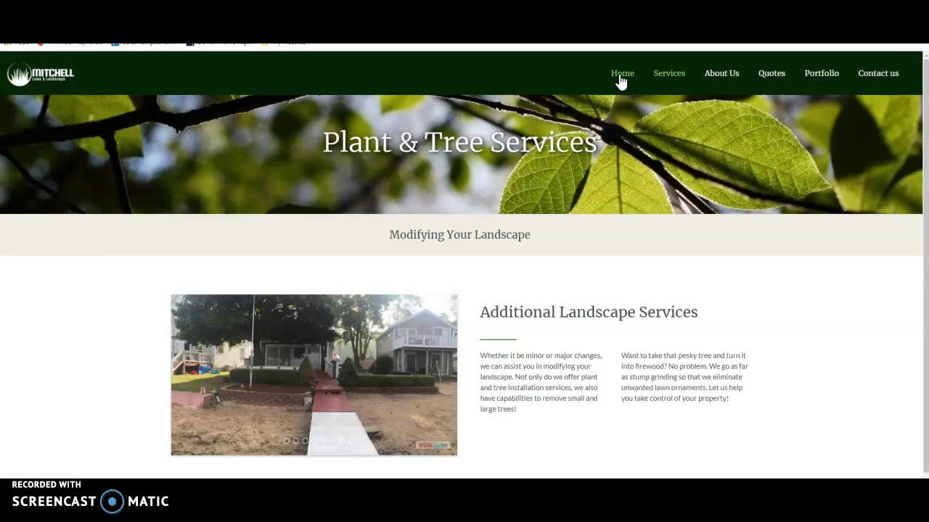
pyautogui.click(621, 79)
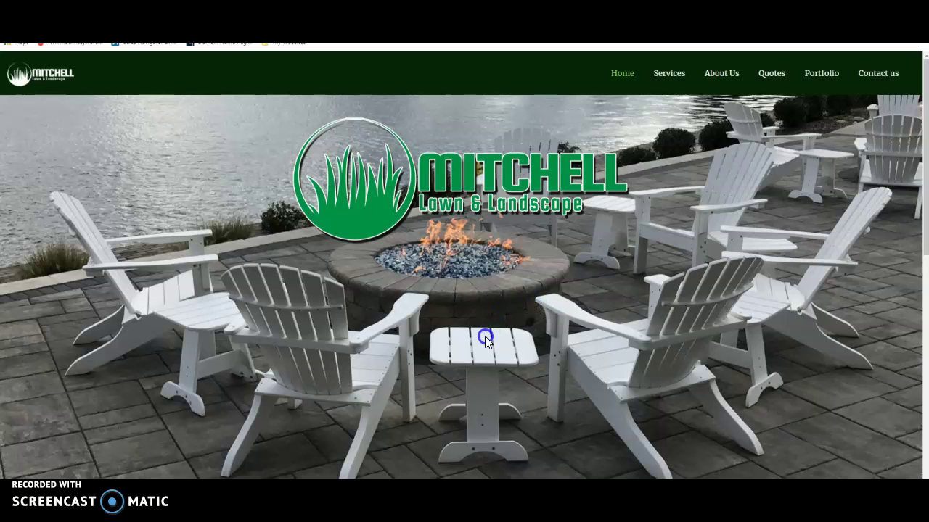
pyautogui.scroll(-5, 484, 335)
pyautogui.scroll(5, 484, 336)
# Step: Switch to the Google results for "dowagiac mi landscapers" and examine where Mitchell Lawn Care & Landscape ranks against the map and directory listings
pyautogui.click(207, 8)
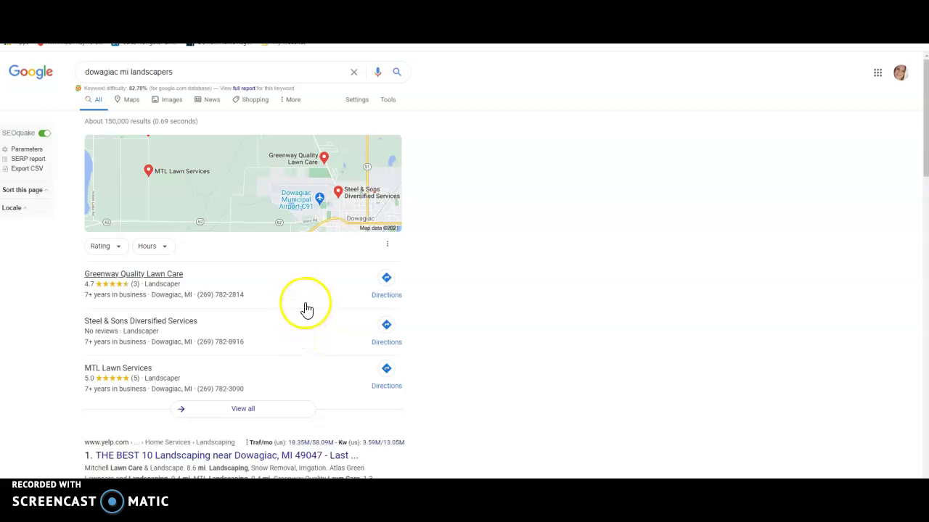
pyautogui.scroll(-7, 305, 310)
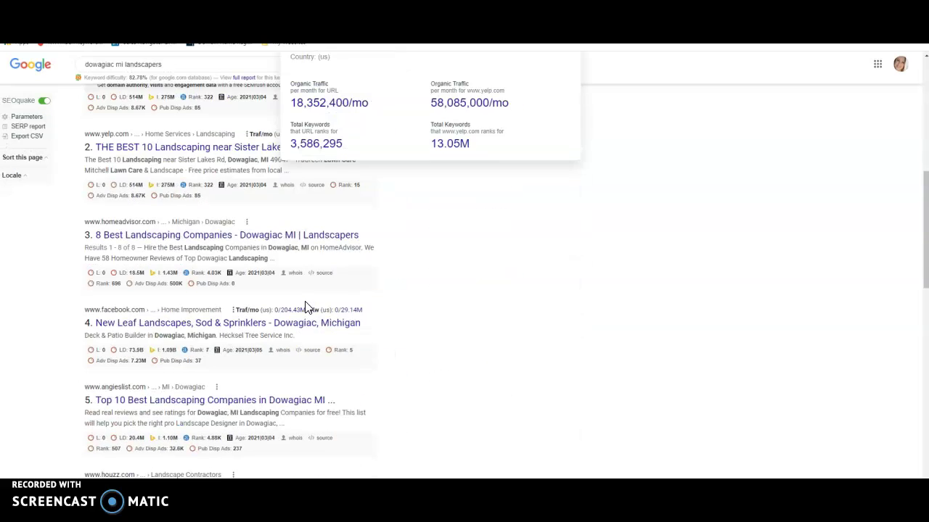
pyautogui.scroll(-4, 306, 308)
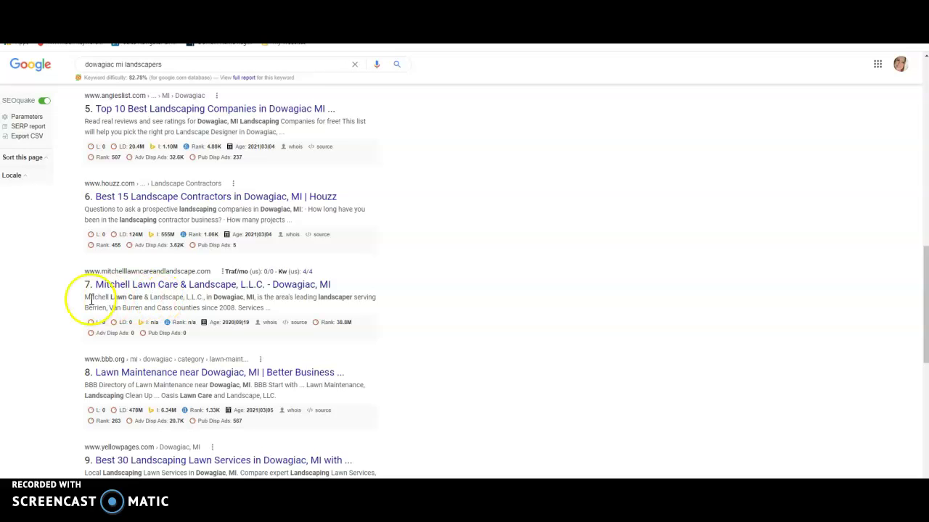
pyautogui.scroll(2, 158, 297)
pyautogui.scroll(5, 161, 310)
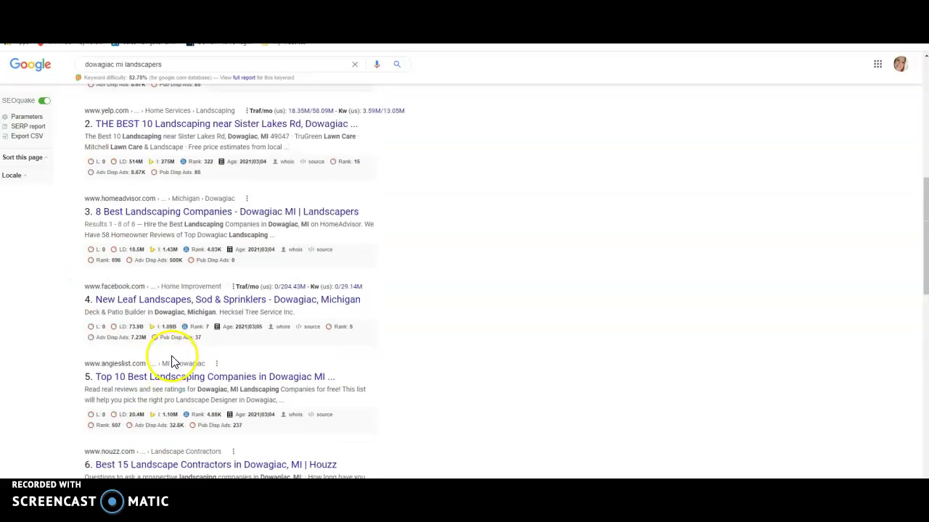
pyautogui.scroll(6, 173, 362)
pyautogui.scroll(-17, 222, 353)
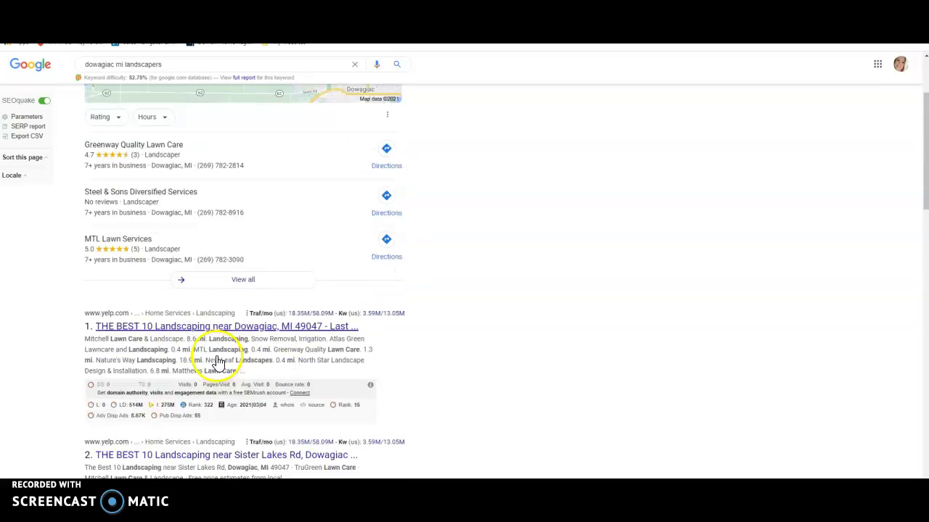
pyautogui.scroll(9, 208, 338)
pyautogui.scroll(-15, 208, 330)
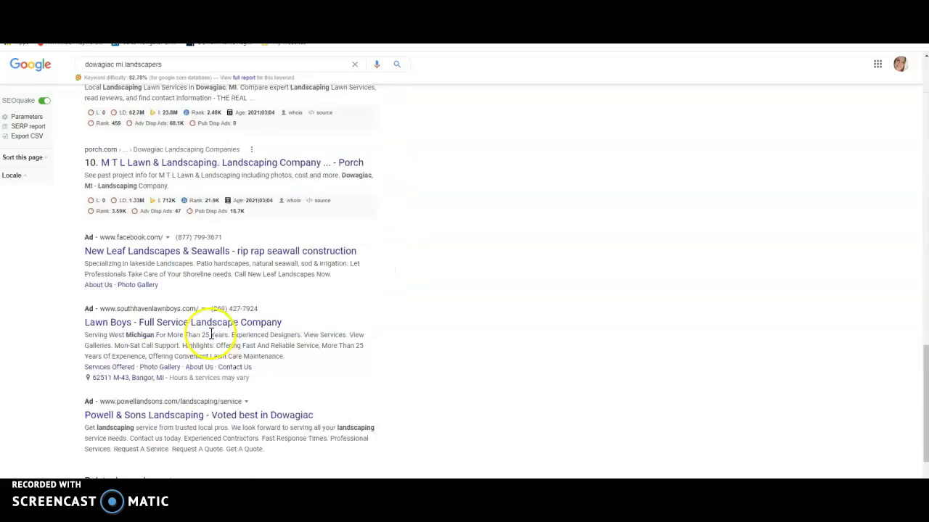
pyautogui.scroll(2, 135, 278)
pyautogui.scroll(15, 133, 279)
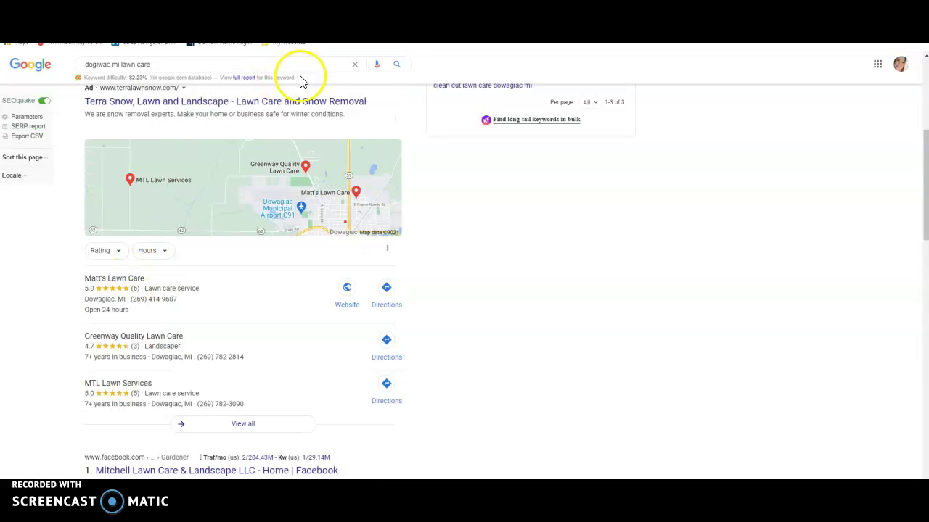
# Step: Examine the ads and local map listings in the Google results for "dogiwac mi lawn care"
pyautogui.scroll(1, 226, 243)
pyautogui.scroll(4, 225, 243)
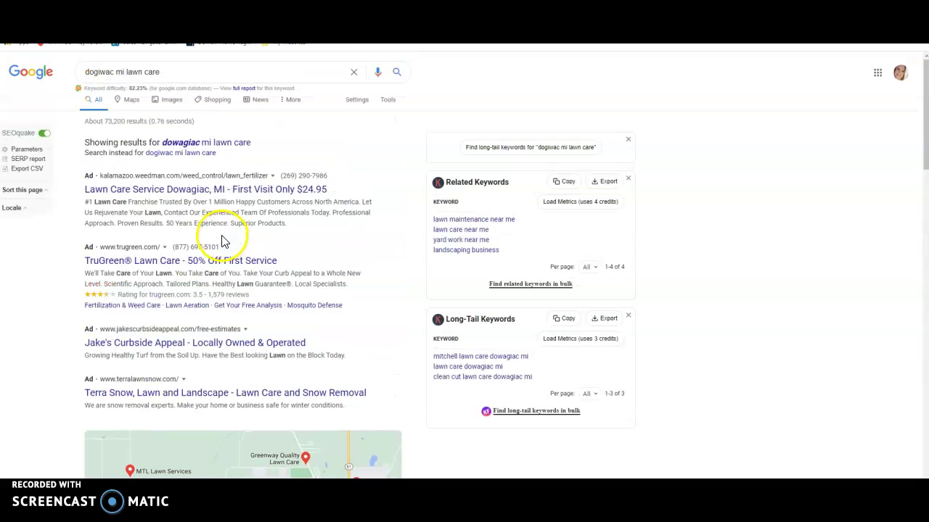
pyautogui.scroll(-3, 197, 243)
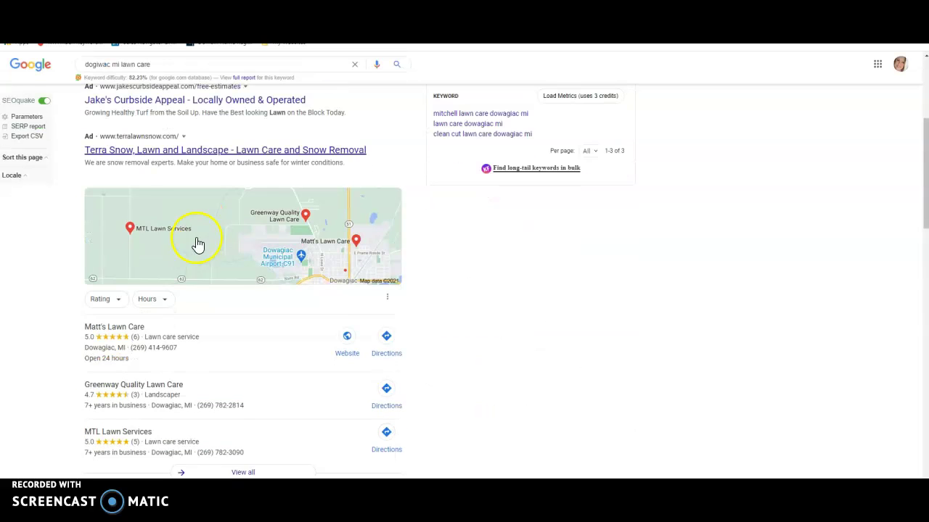
pyautogui.scroll(-3, 183, 287)
pyautogui.scroll(3, 182, 286)
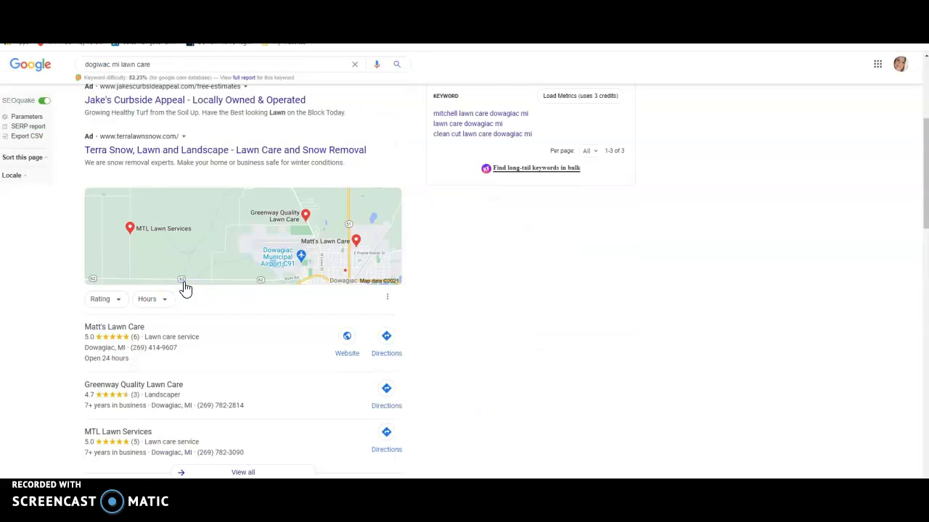
pyautogui.scroll(-1, 184, 290)
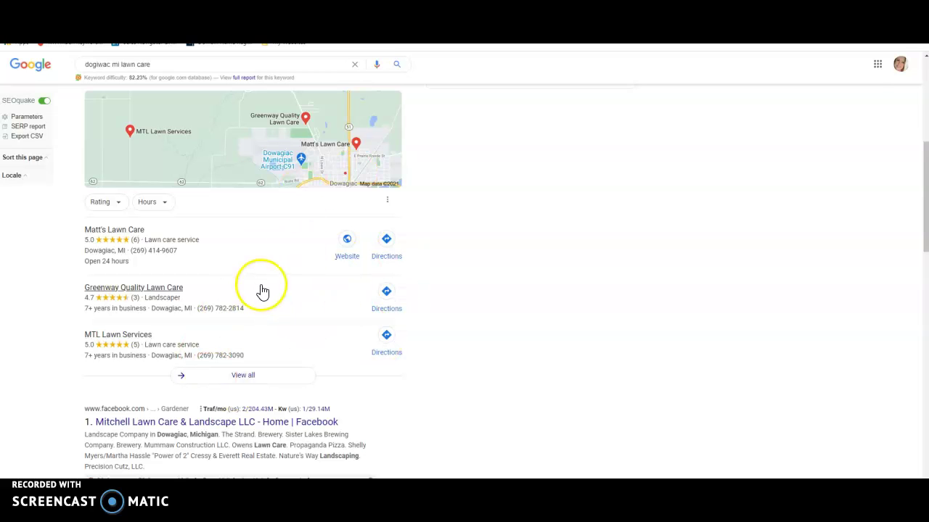
pyautogui.scroll(-2, 259, 292)
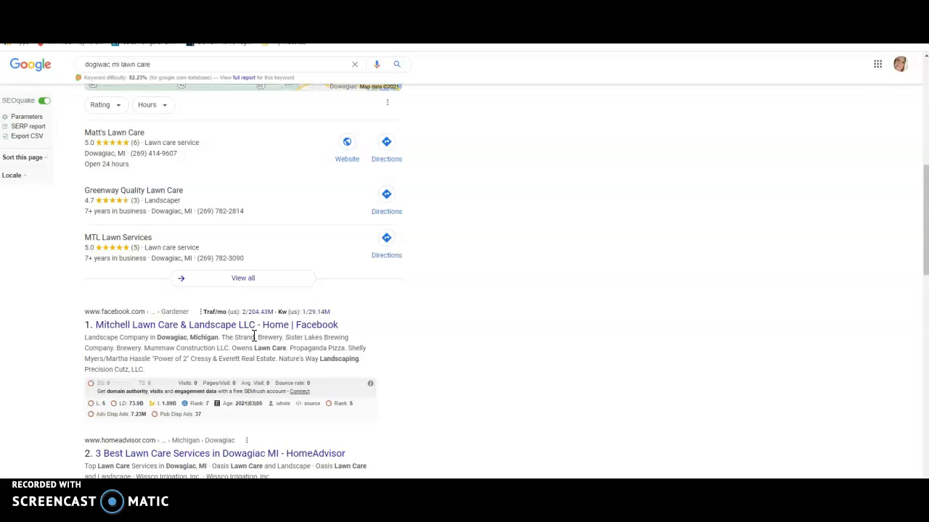
pyautogui.scroll(5, 254, 338)
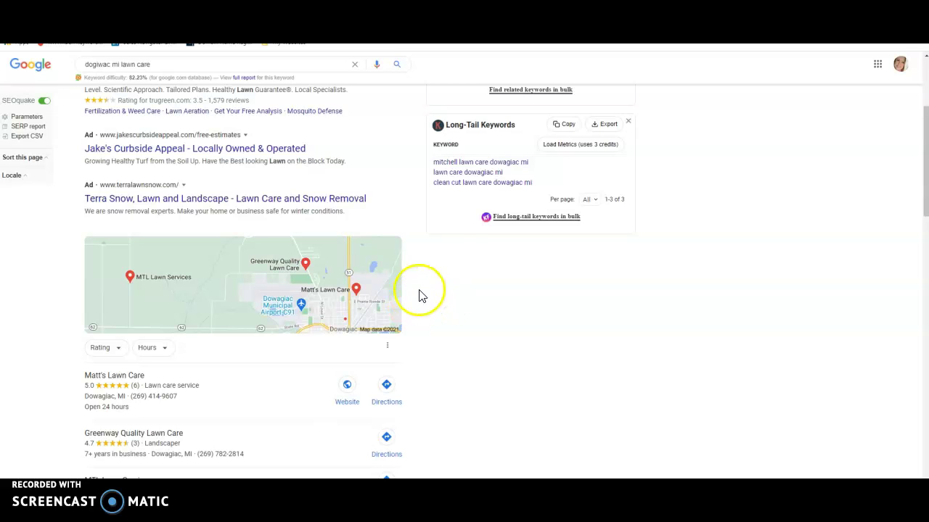
pyautogui.scroll(-1, 443, 348)
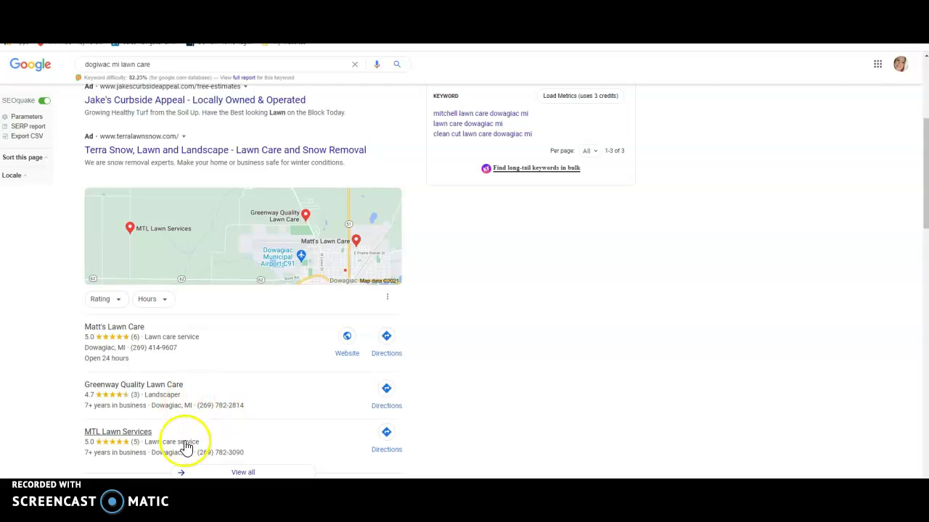
pyautogui.scroll(2, 189, 296)
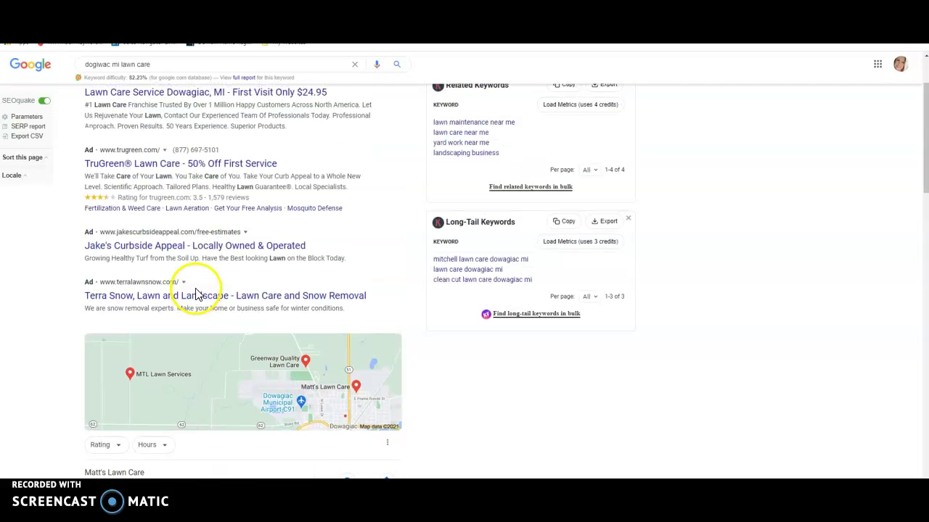
# Step: Look through the organic results of the lawn care search for the Mitchell Lawn Care & Landscape listings
pyautogui.scroll(-5, 197, 294)
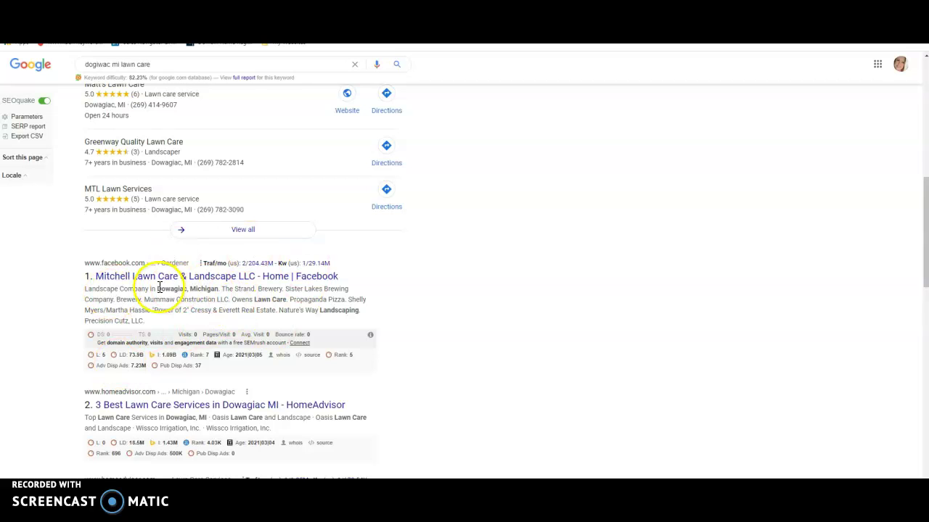
pyautogui.scroll(-3, 156, 290)
pyautogui.scroll(-4, 156, 286)
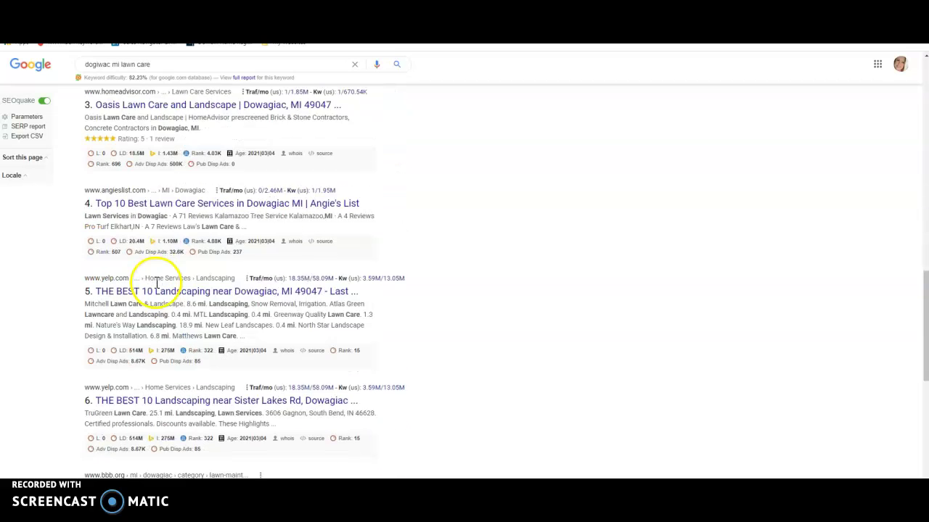
pyautogui.scroll(-1, 155, 289)
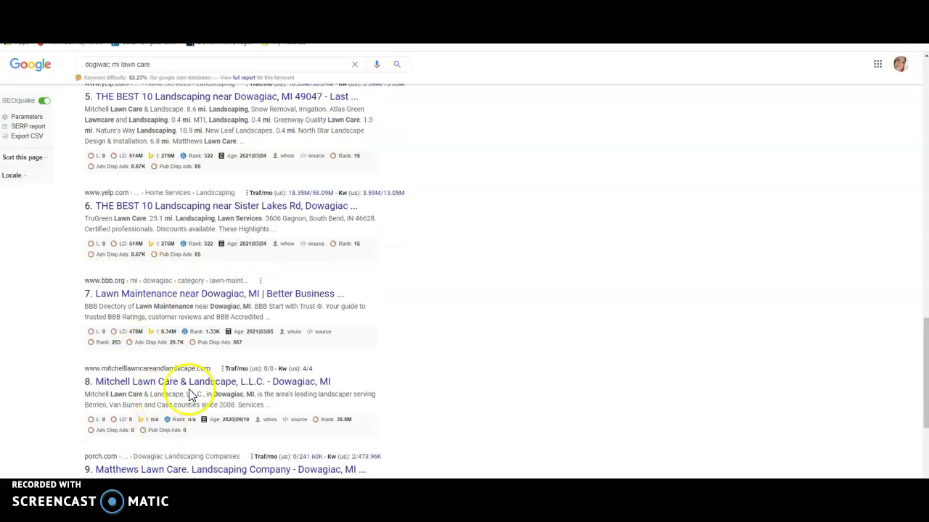
pyautogui.scroll(15, 186, 392)
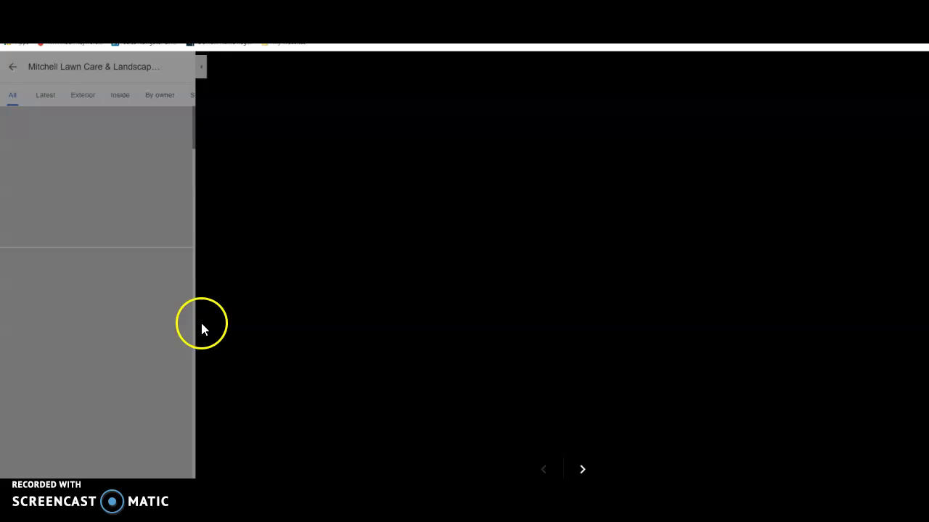
# Step: Browse the photo collection of the Mitchell Lawn Care & Landscape Google business listing
pyautogui.scroll(-5, 101, 317)
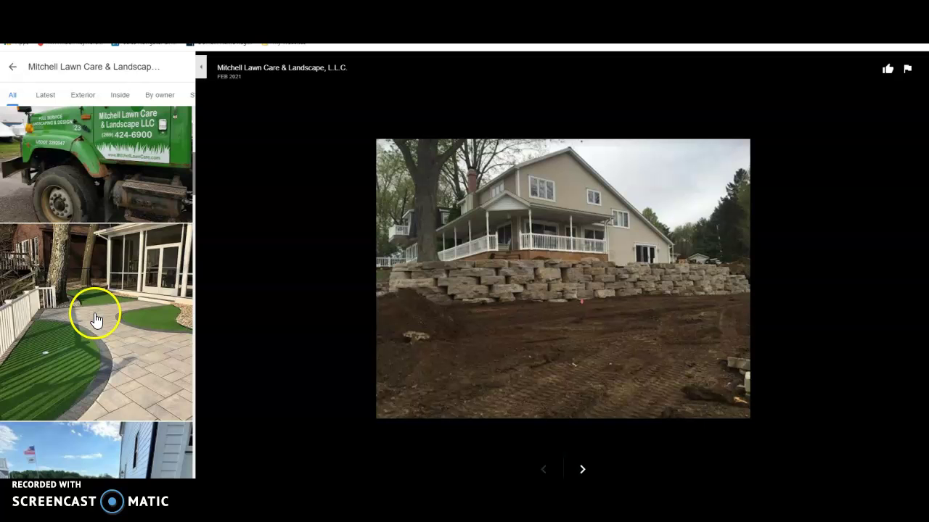
pyautogui.scroll(-10, 96, 320)
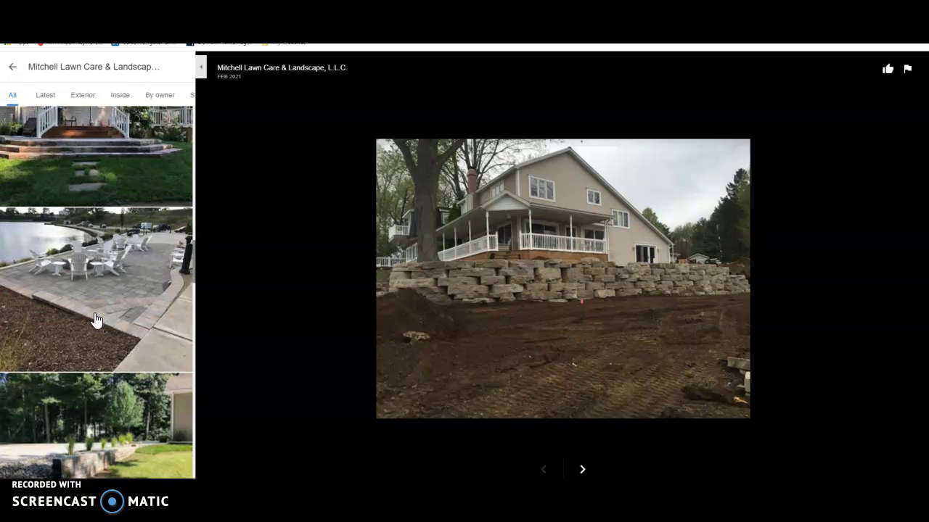
pyautogui.scroll(-10, 97, 320)
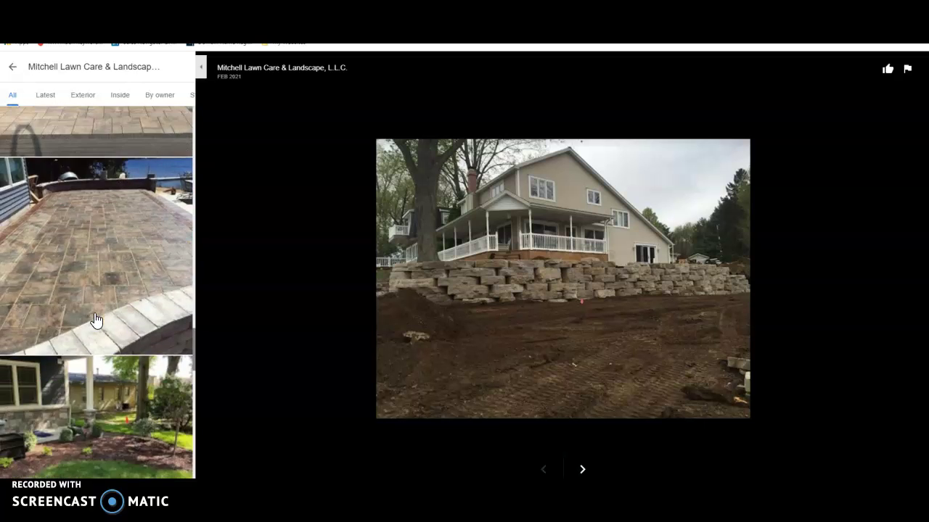
pyautogui.scroll(-3, 97, 319)
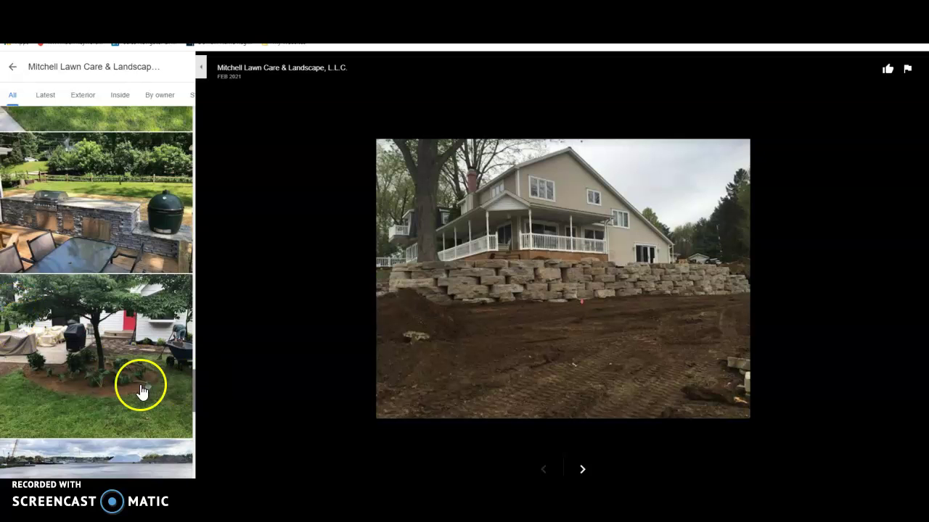
pyautogui.scroll(-8, 139, 384)
pyautogui.scroll(-10, 134, 394)
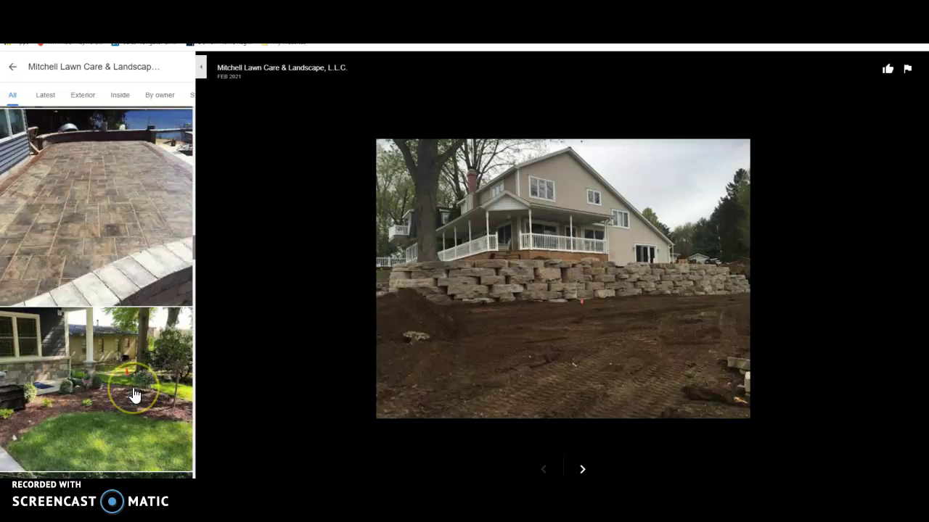
pyautogui.scroll(15, 134, 394)
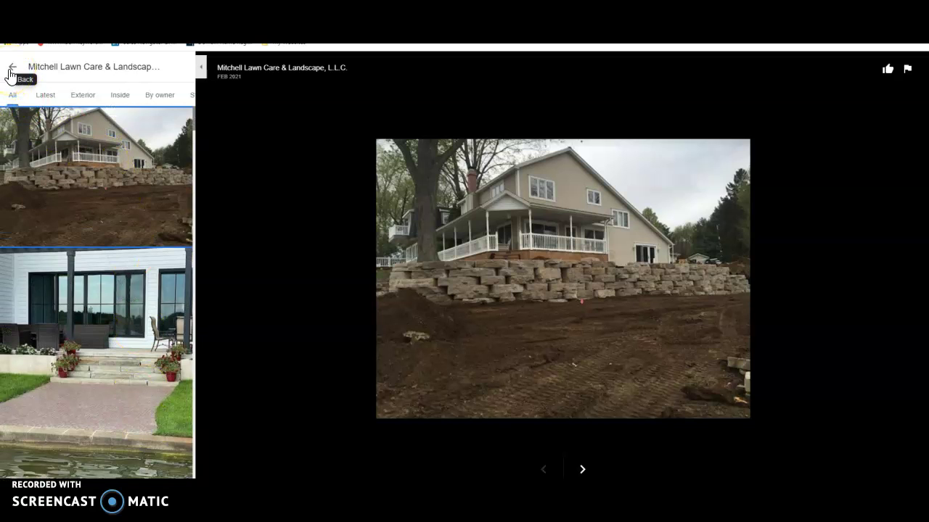
# Step: View the waterfront patio photo and the green company truck photo at full size, and leave the photo viewer
pyautogui.click(111, 357)
pyautogui.scroll(-2, 115, 410)
pyautogui.click(128, 388)
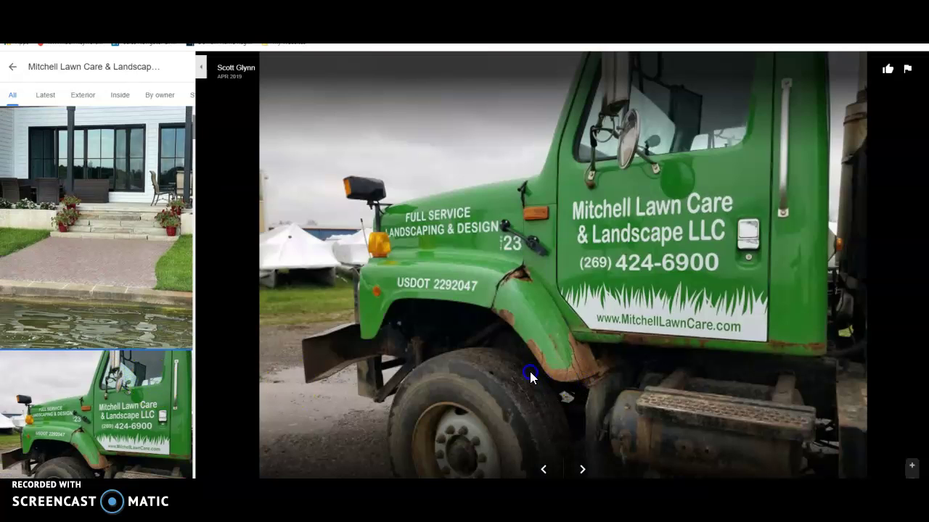
pyautogui.click(12, 66)
# Step: Close the long-tail keyword and trend data boxes above the business profile in the "mitchell lawn care" results
pyautogui.scroll(5, 545, 264)
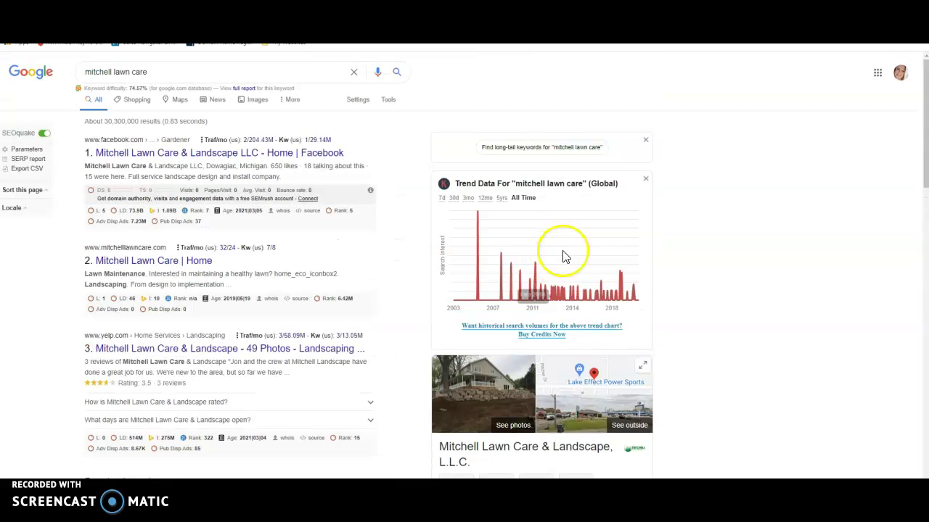
pyautogui.scroll(-1, 586, 316)
pyautogui.scroll(2, 643, 203)
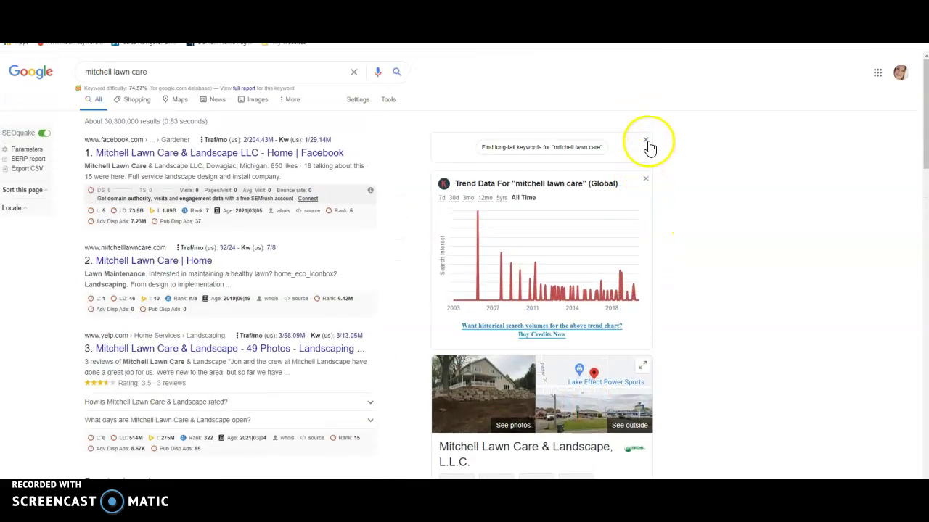
pyautogui.click(648, 144)
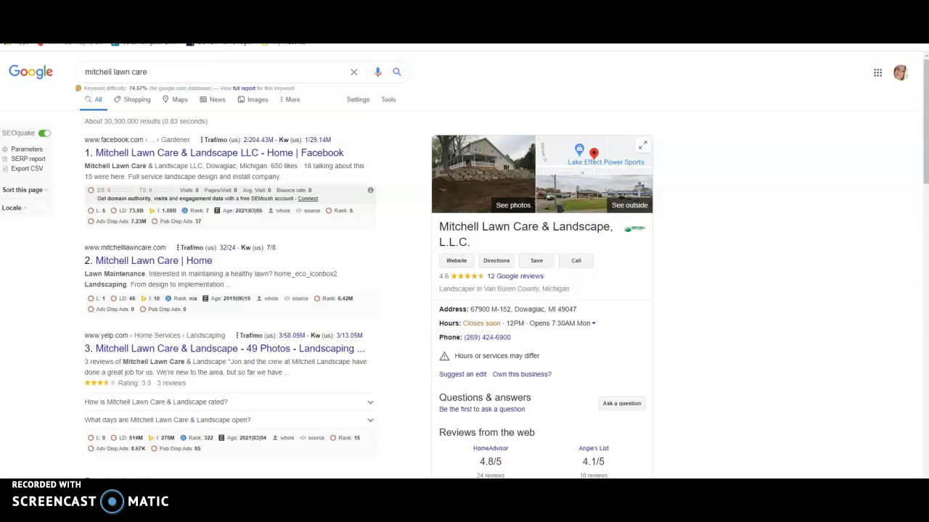
# Step: Check the Ahrefs Site Explorer overview for mitchelllawncare.com and return to the Mitchell Lawn & Landscape home page
pyautogui.click(485, 10)
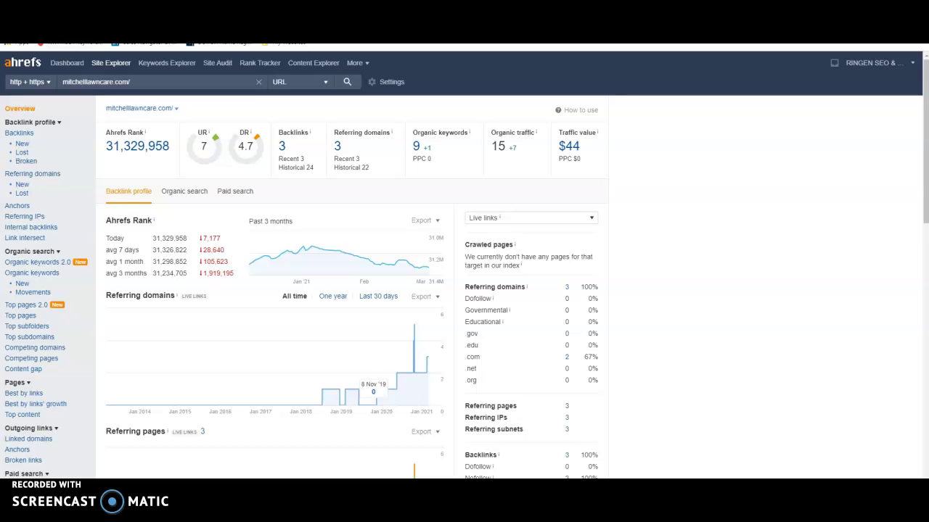
pyautogui.hotkey('ctrl', 'Tab')
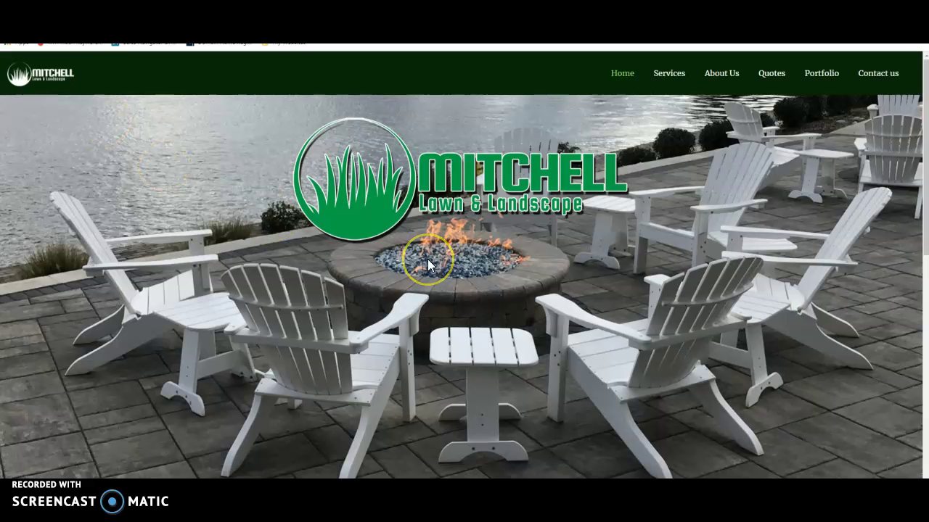